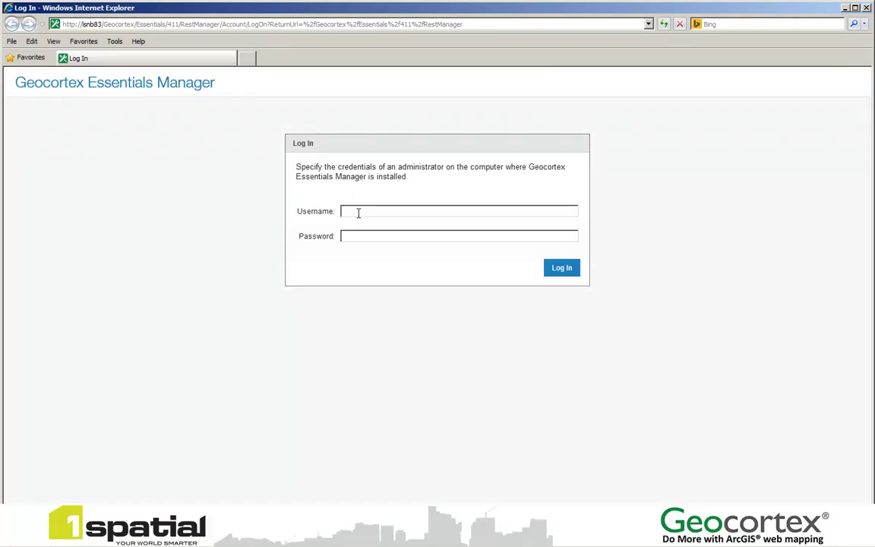
Step: Log in with the saved administrator credentials and open the UtilityDemo site's Viewers list
click(357, 211)
click(361, 221)
click(554, 271)
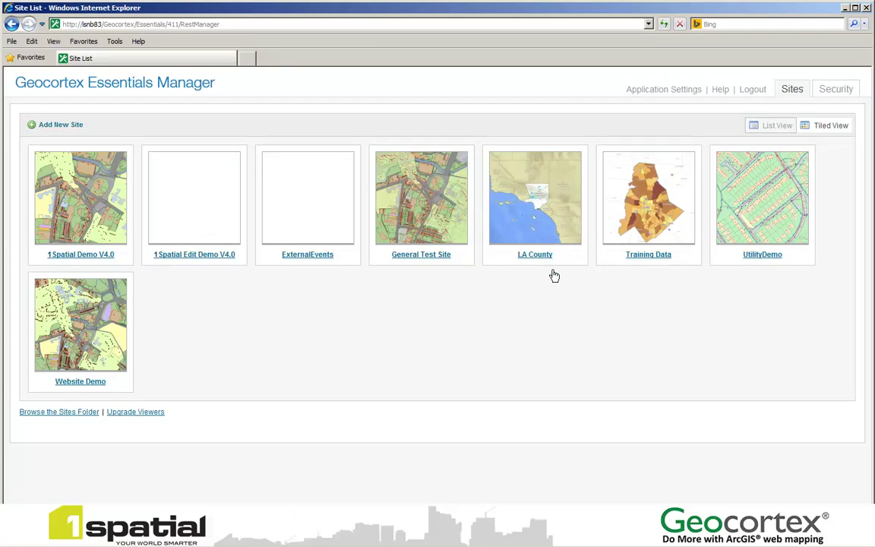
click(748, 204)
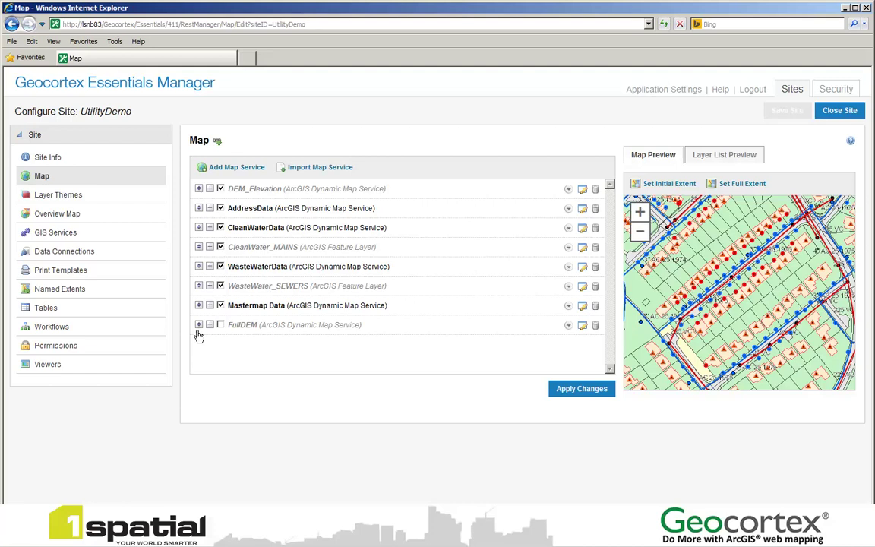
click(49, 364)
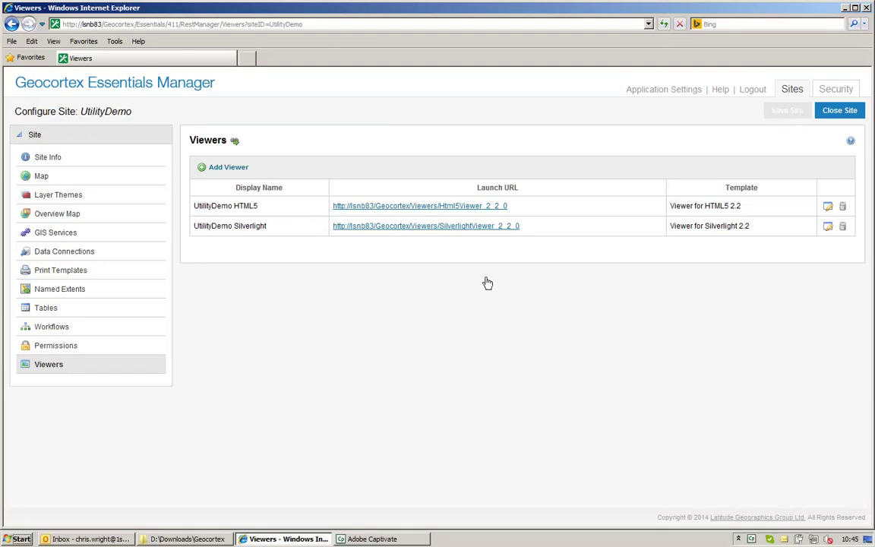
Step: Open the UtilityDemo HTML5 viewer's Offline settings, where Enable Offline Module is checked
click(828, 208)
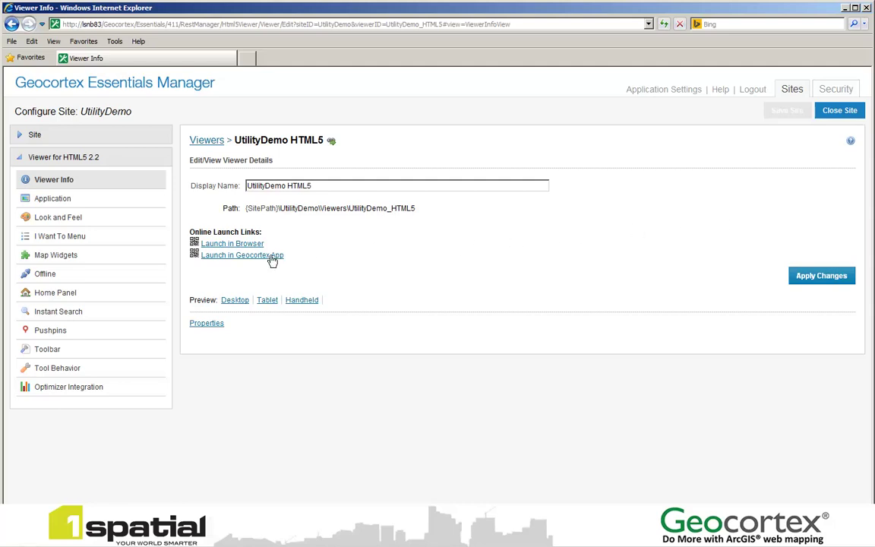
click(47, 280)
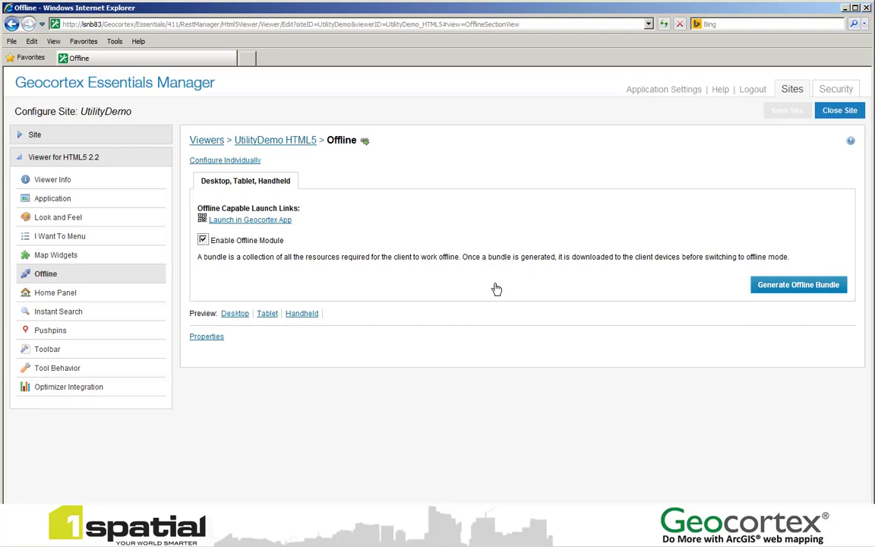
Step: Generate the HTML5 viewer's offline bundle, save the UtilityDemo site, and return to its Viewers list
click(769, 293)
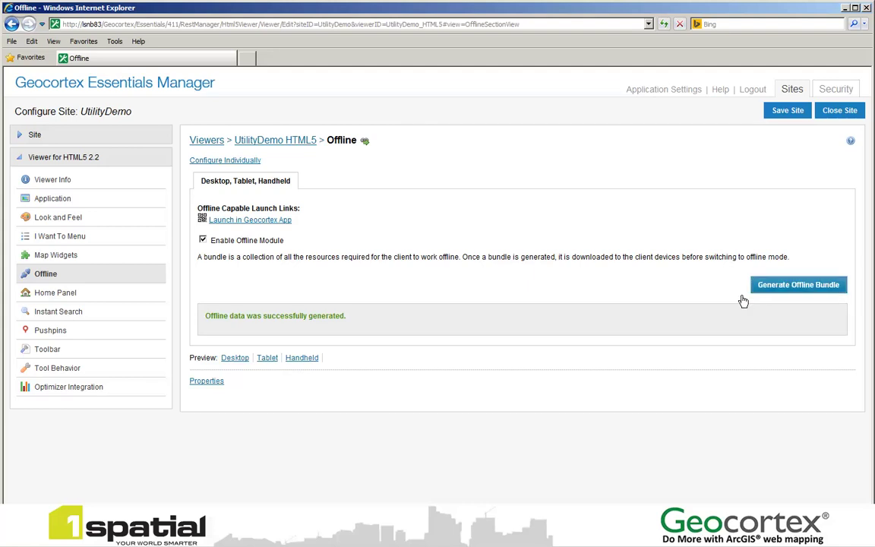
click(789, 112)
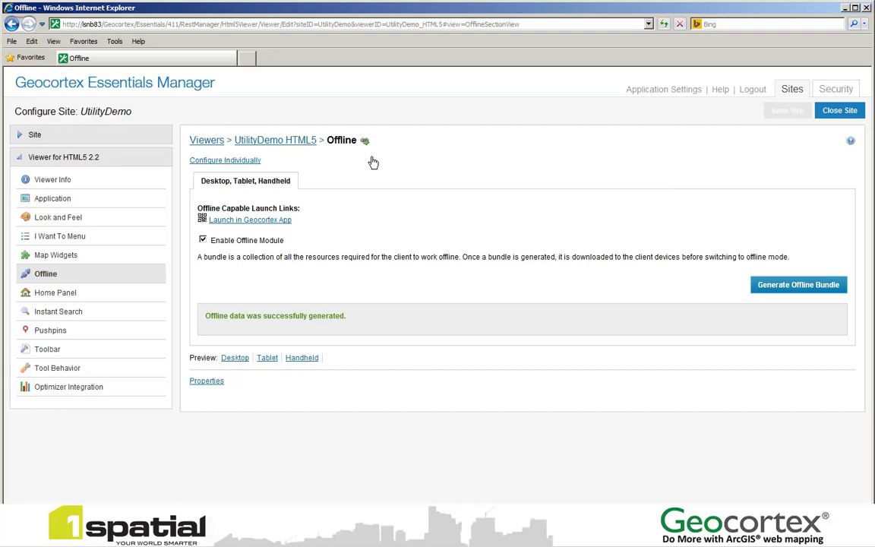
click(38, 137)
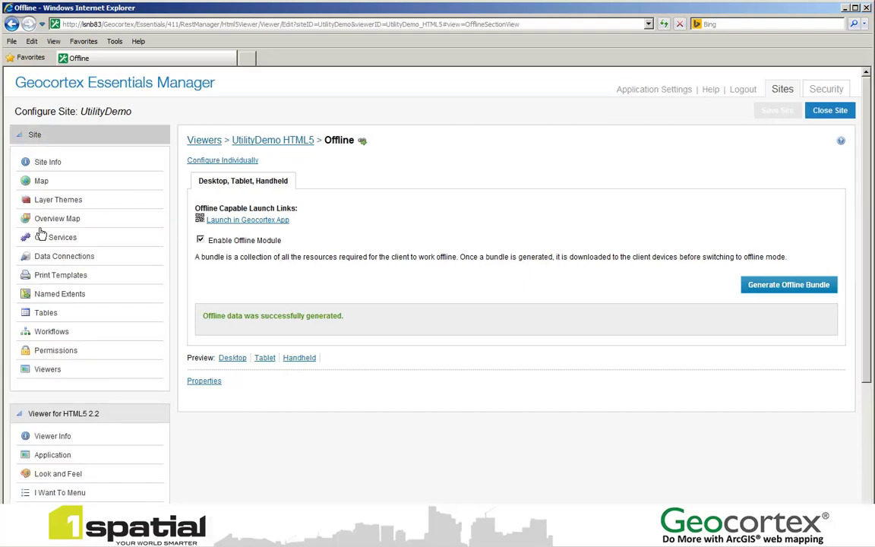
click(41, 369)
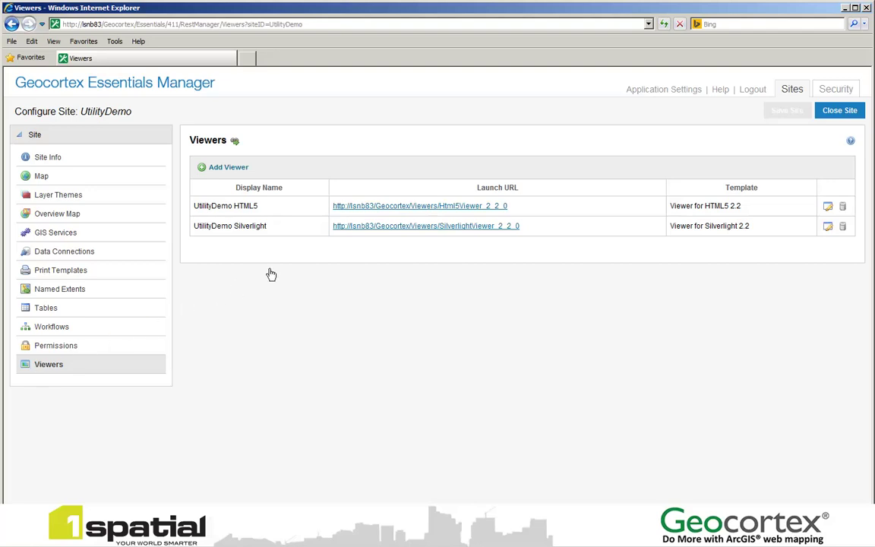
Step: Launch the UtilityDemo HTML5 viewer and open Manage Offline Data from the Offline tools
click(425, 207)
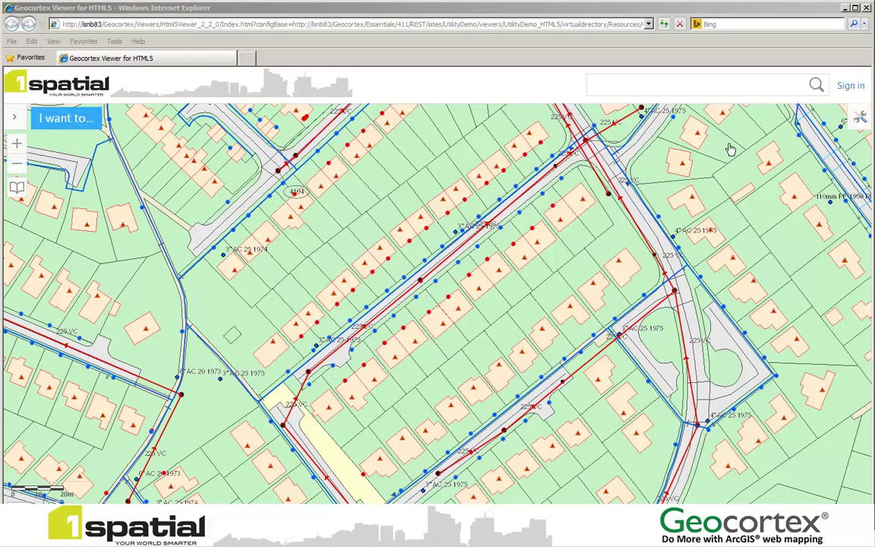
click(855, 122)
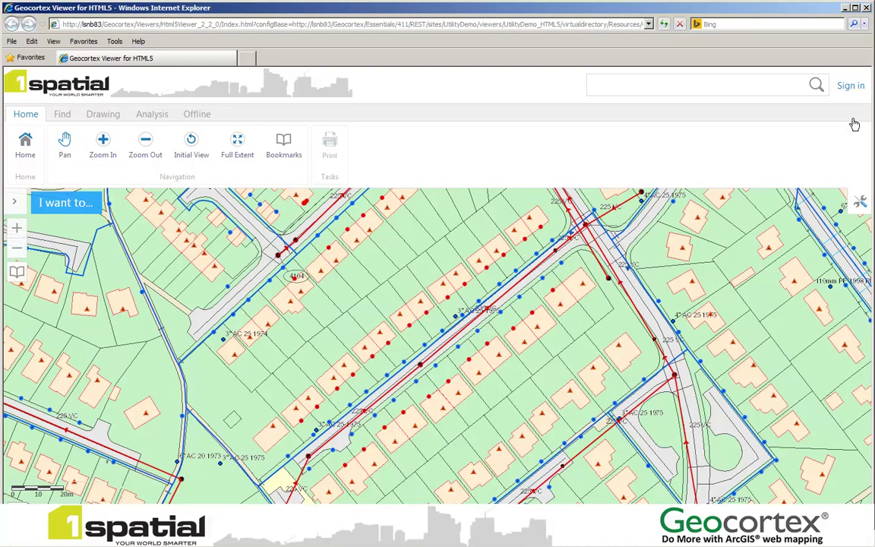
click(204, 118)
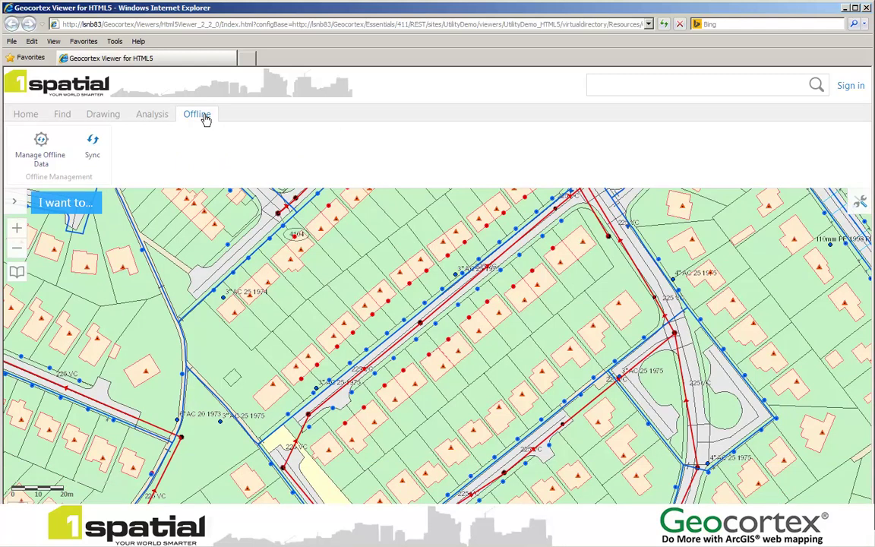
click(49, 155)
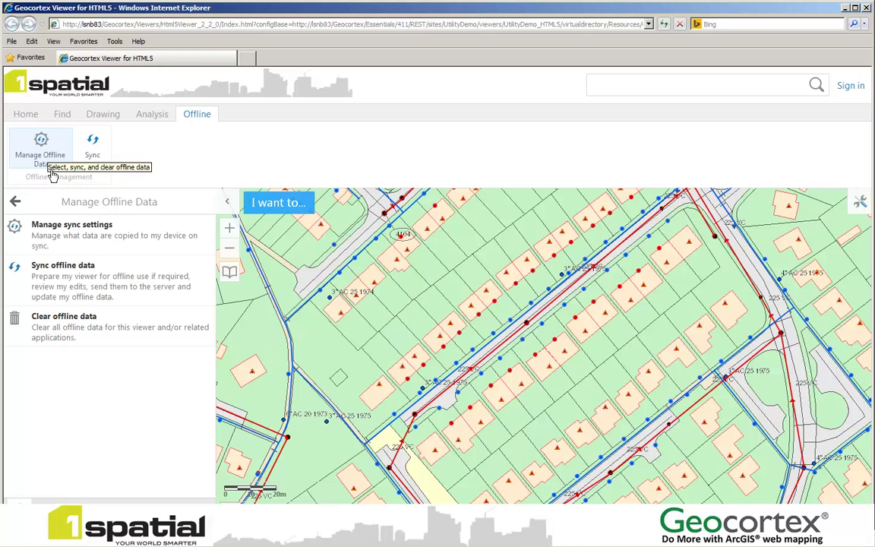
Step: Show the WasteWater_SEWERS layer's sync settings and pan and zoom the map to the area to cache
click(64, 232)
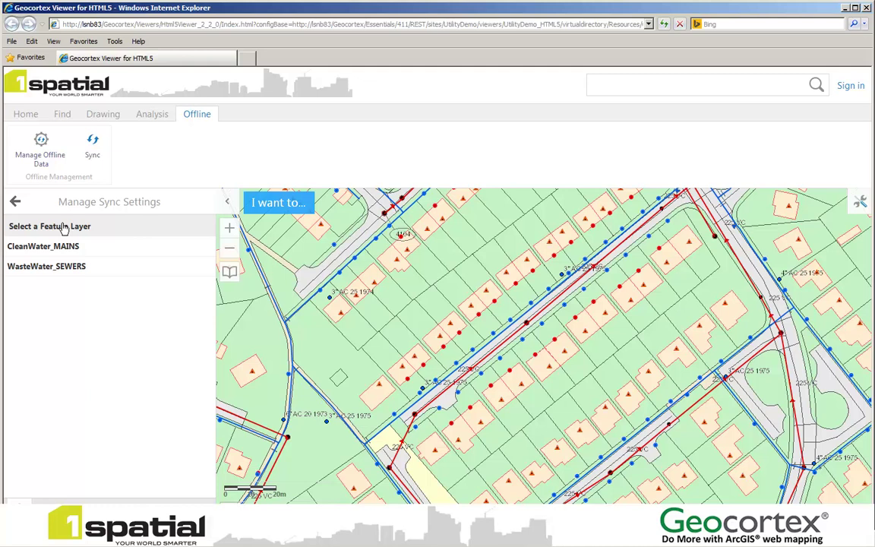
click(49, 268)
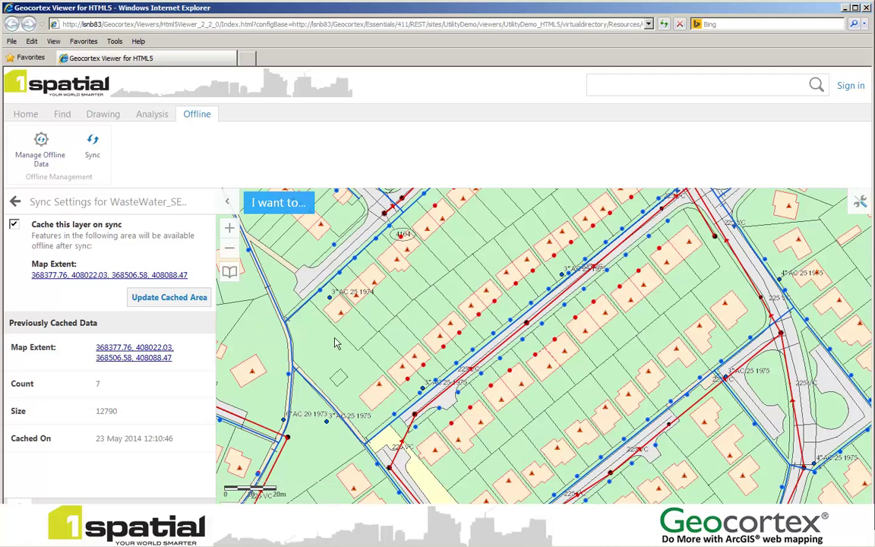
drag(409, 317, 426, 298)
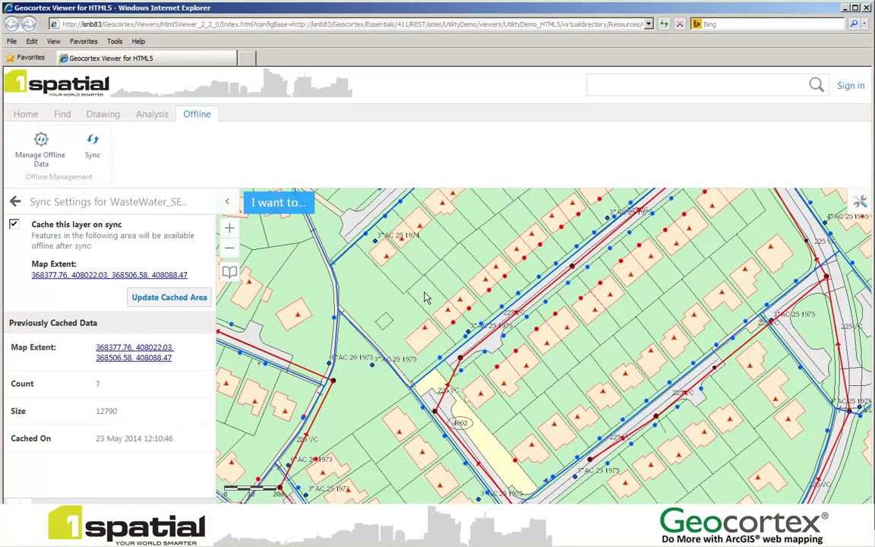
scroll(426, 298, up, 2)
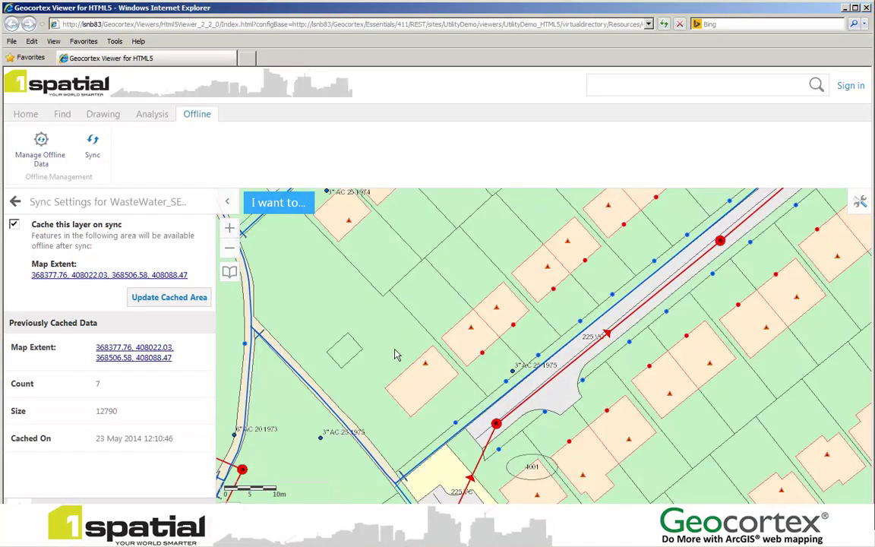
drag(394, 354, 484, 290)
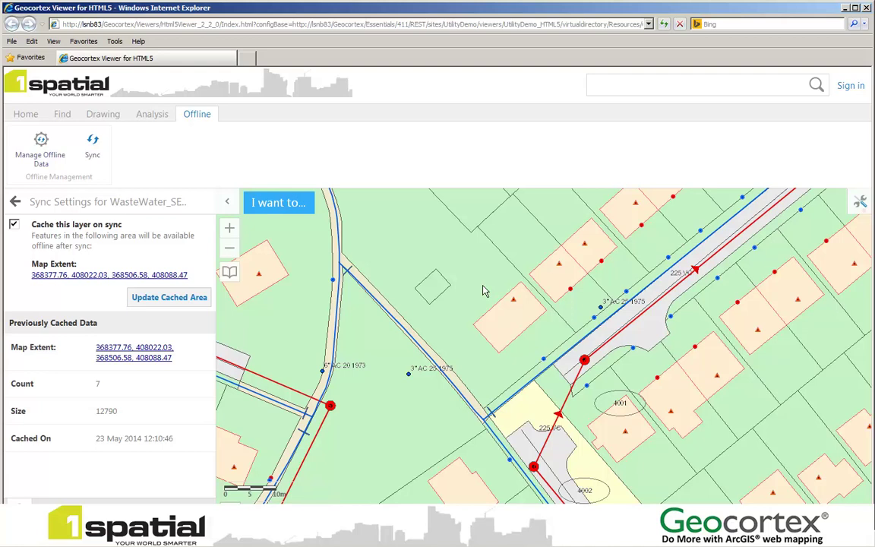
drag(482, 293, 484, 298)
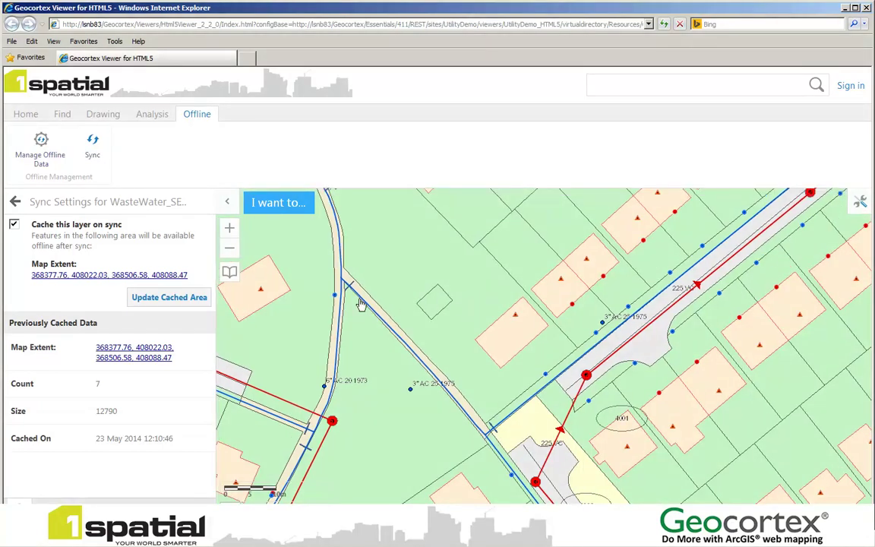
Step: Update the cached area to the current extent, then sync data with the server and close the results
click(174, 301)
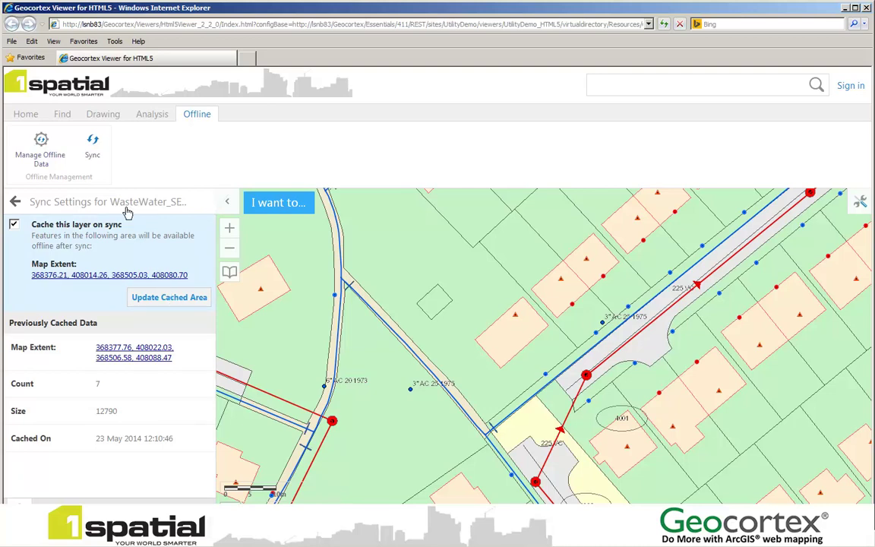
click(92, 144)
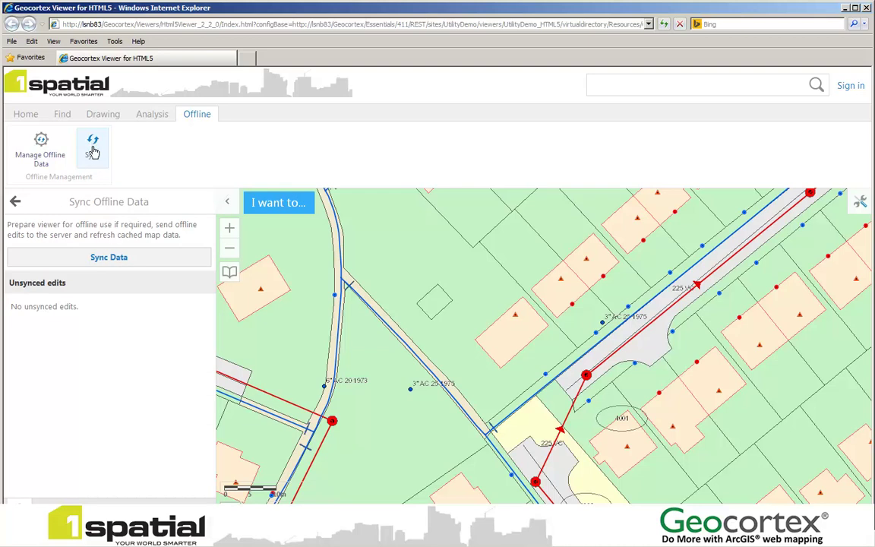
click(107, 257)
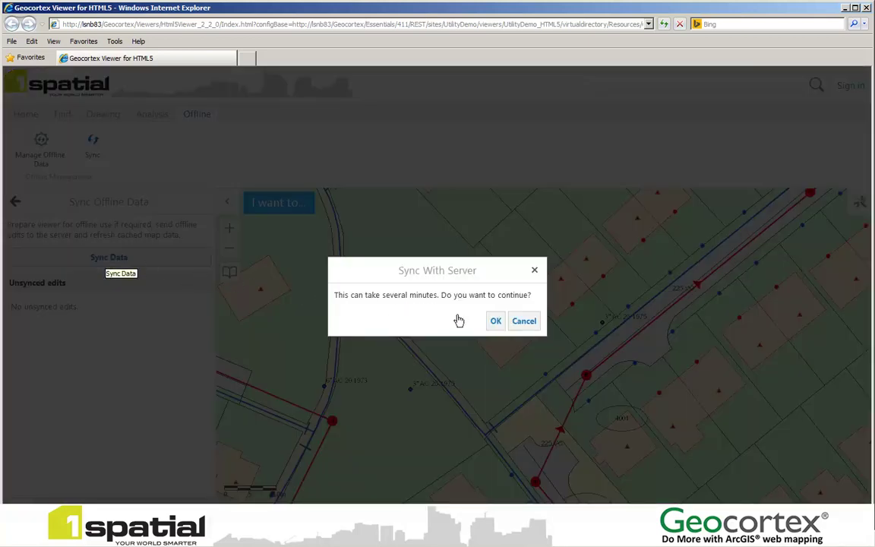
click(495, 320)
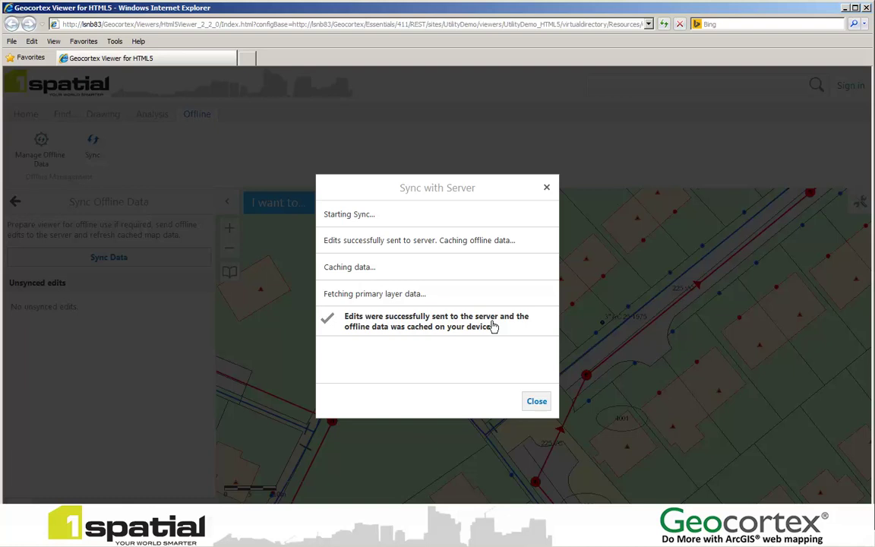
click(537, 402)
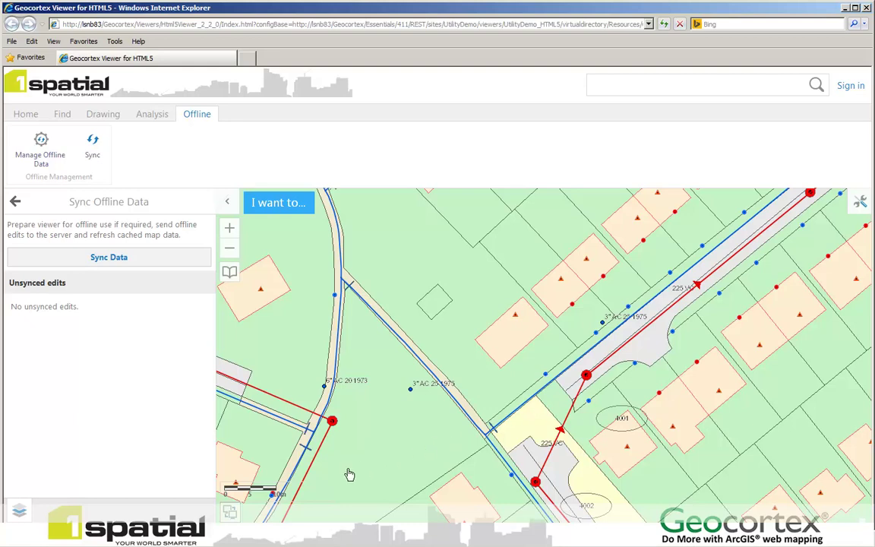
Step: Switch the viewer to offline mode and show the Drawing tools
click(230, 512)
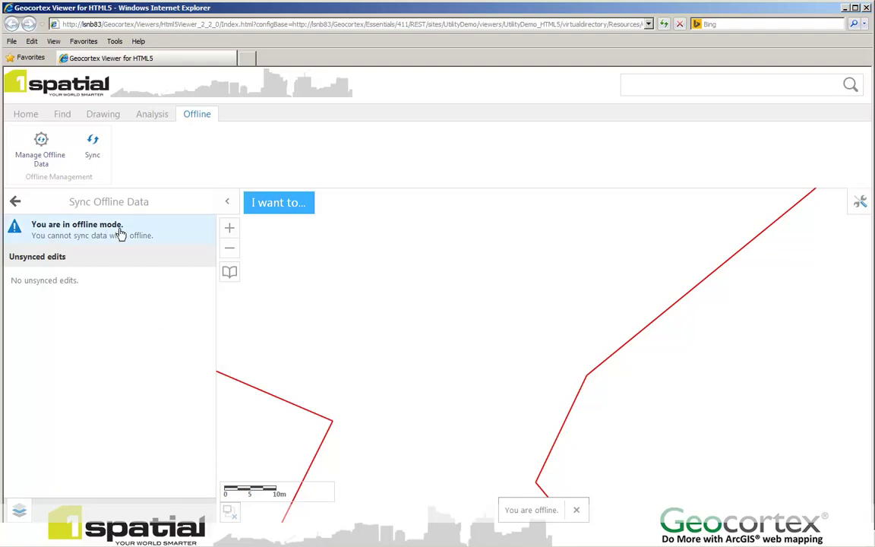
click(105, 115)
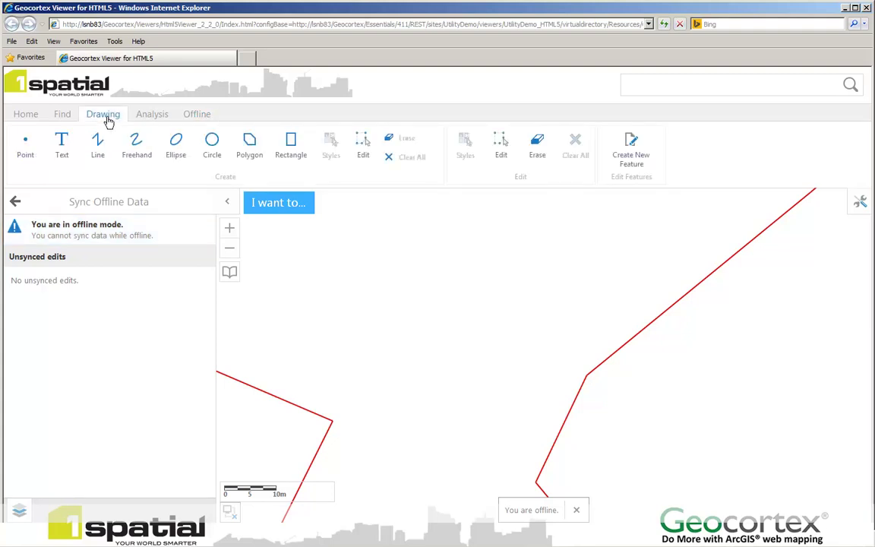
Step: Draw a new WasteWater_SEWERS line from the existing pipe's end through several bends and save it
click(630, 152)
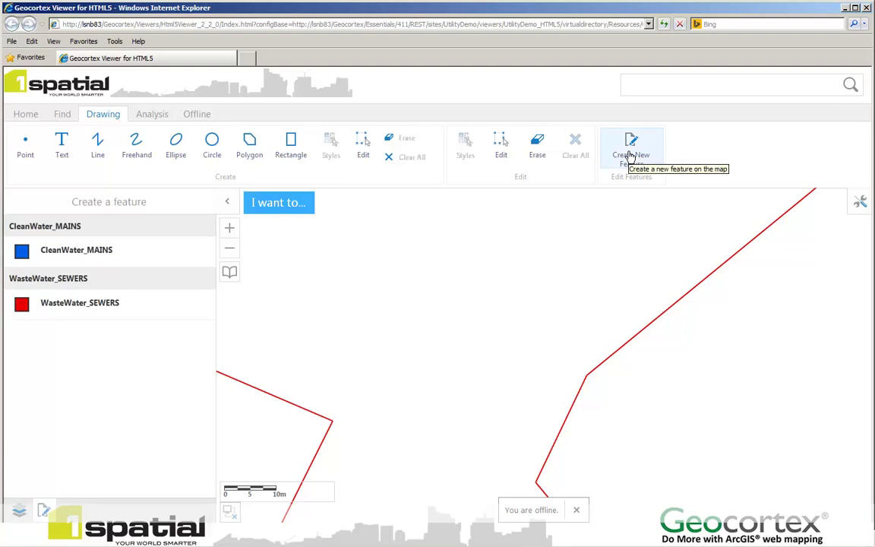
click(75, 308)
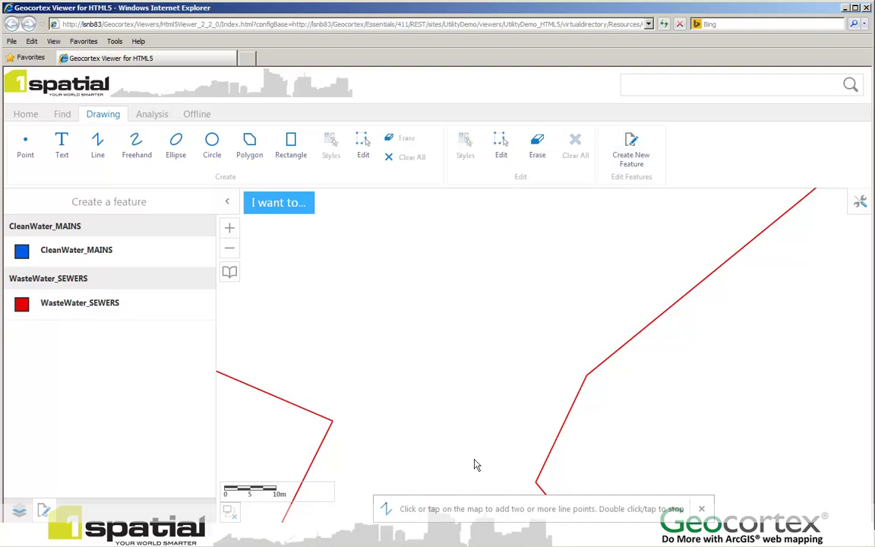
click(536, 485)
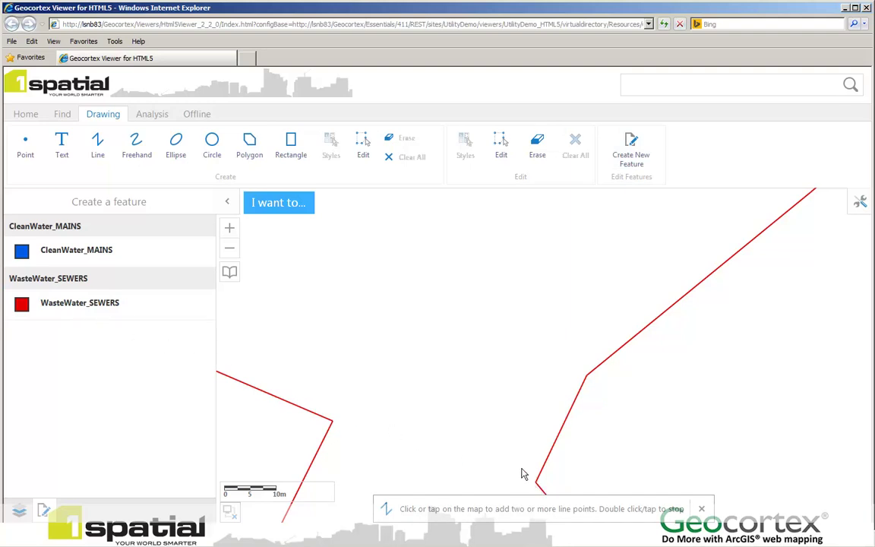
click(474, 422)
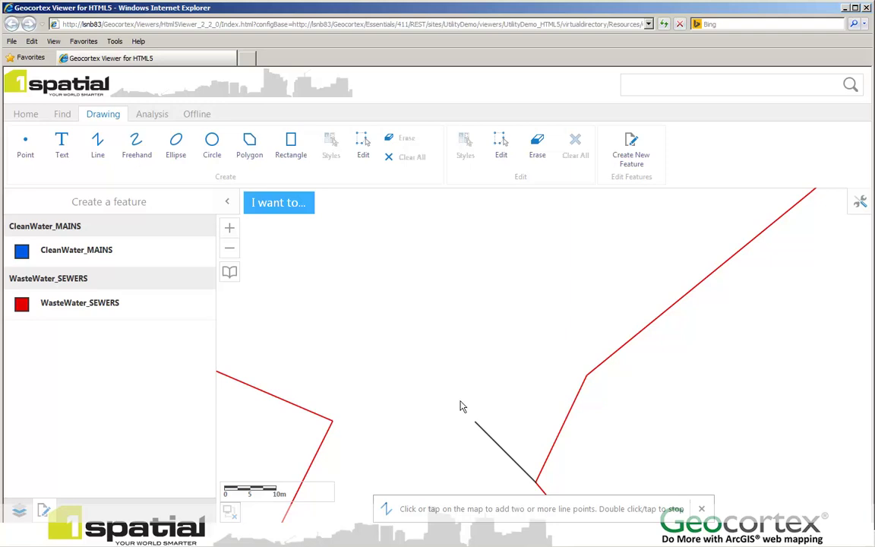
click(436, 368)
click(448, 320)
double_click(488, 290)
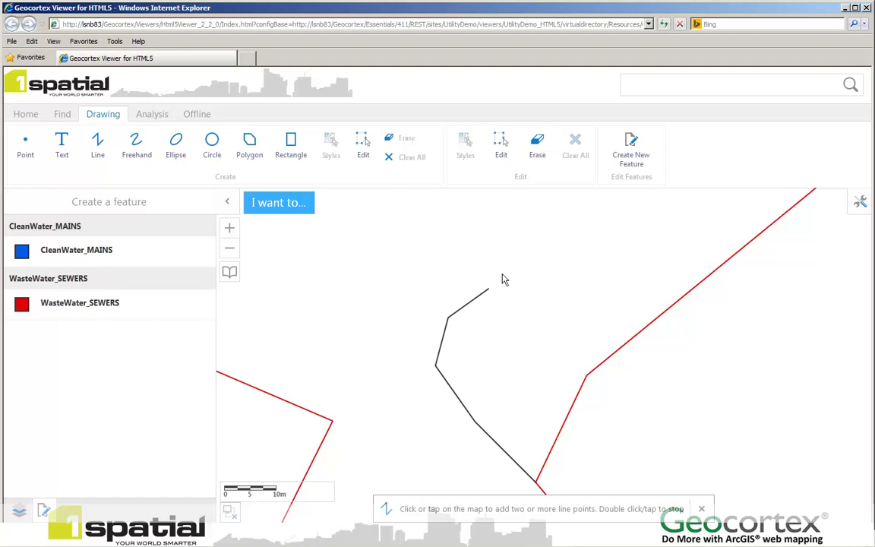
double_click(517, 264)
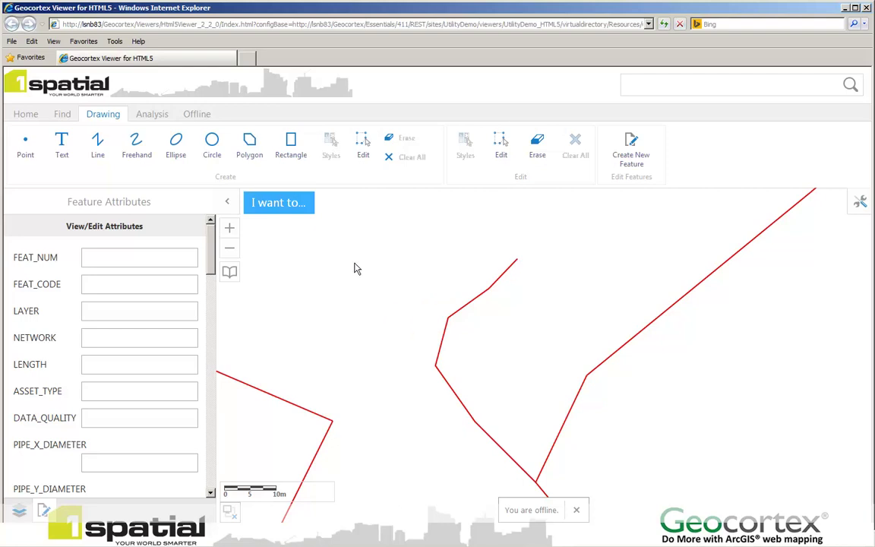
drag(212, 272, 209, 448)
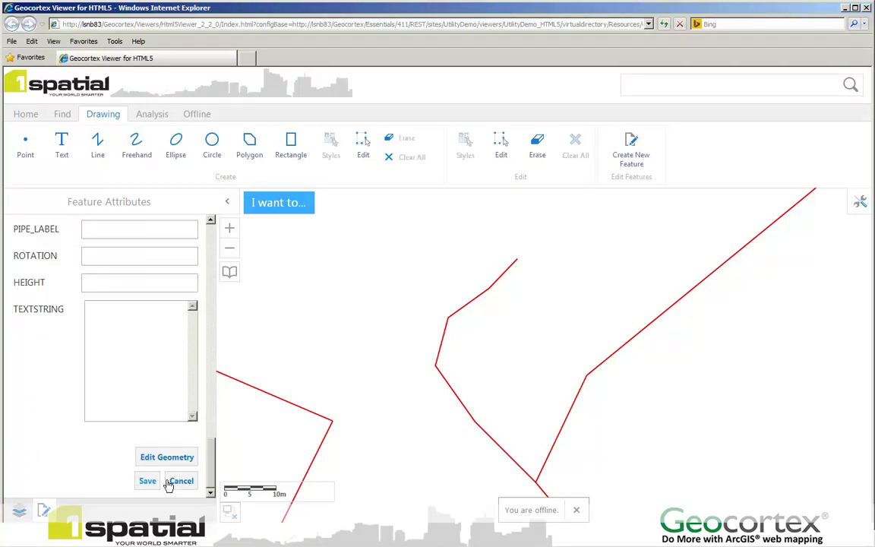
click(146, 478)
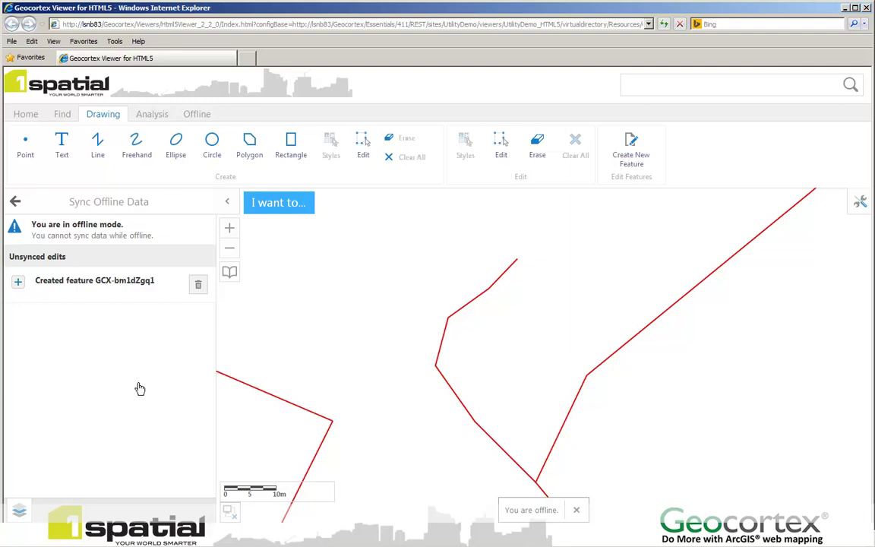
Step: Toggle the viewer from offline back to online mode
click(231, 514)
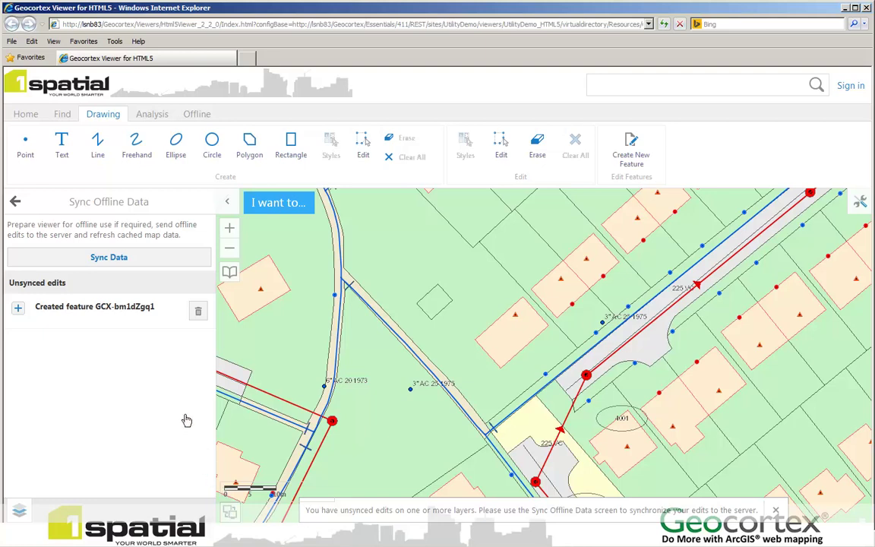
Step: Sync the unsynced sewer line edit to the server and close the sync results
click(110, 259)
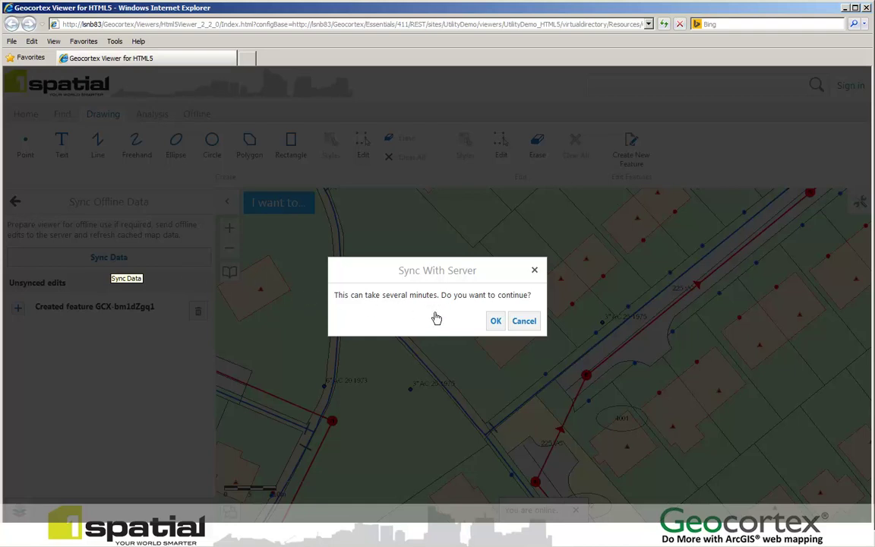
click(495, 322)
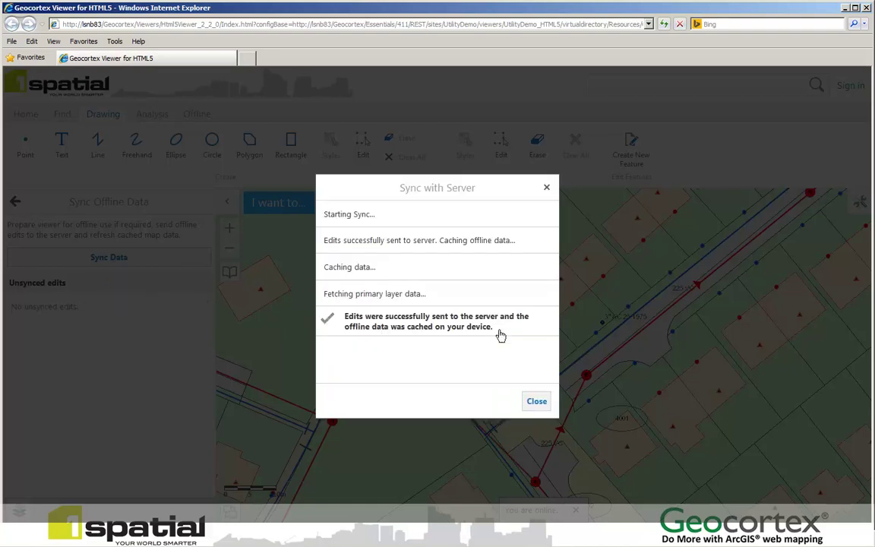
click(535, 401)
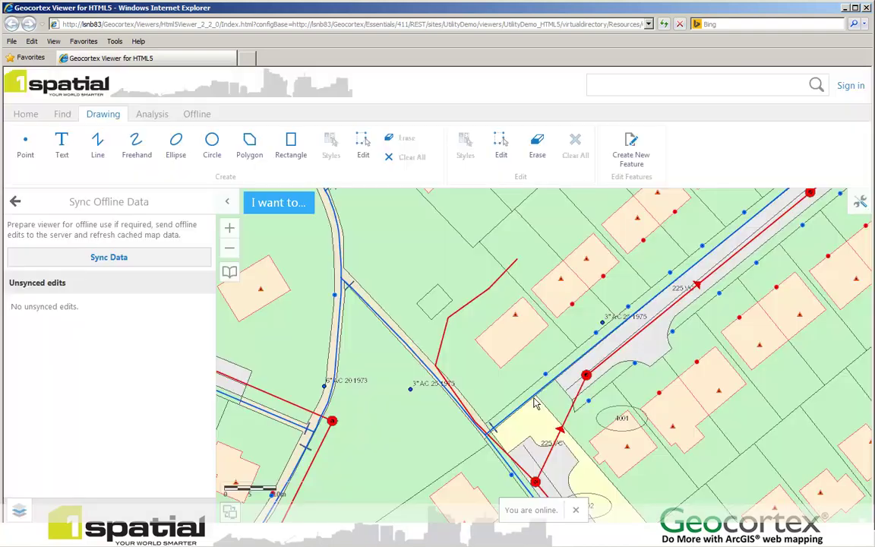